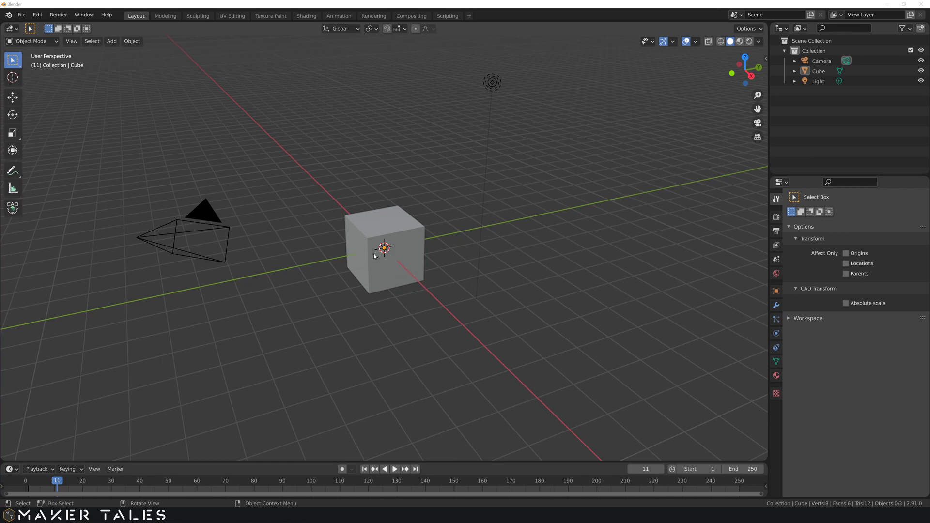
Select the camera and the light and delete both, leaving only the cube
drag(269, 177, 72, 358)
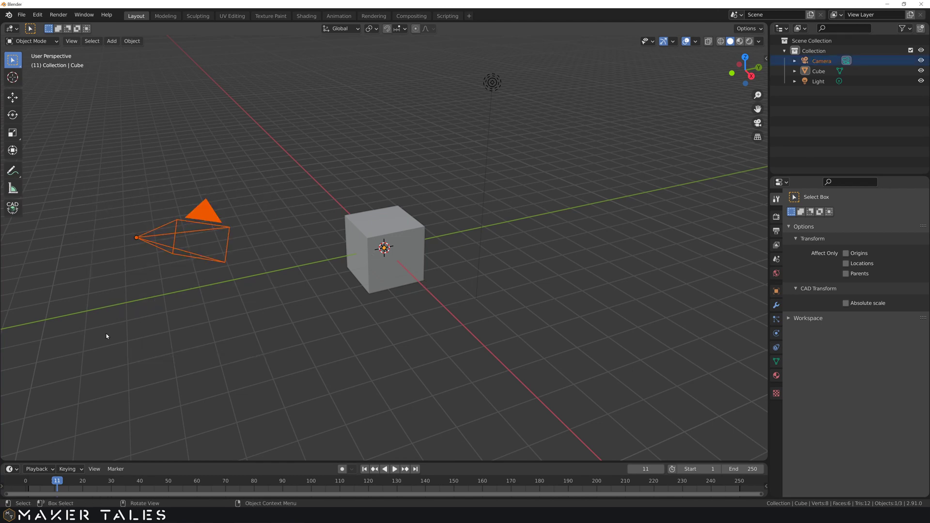
key(shift+l)
shift+drag(541, 58, 458, 138)
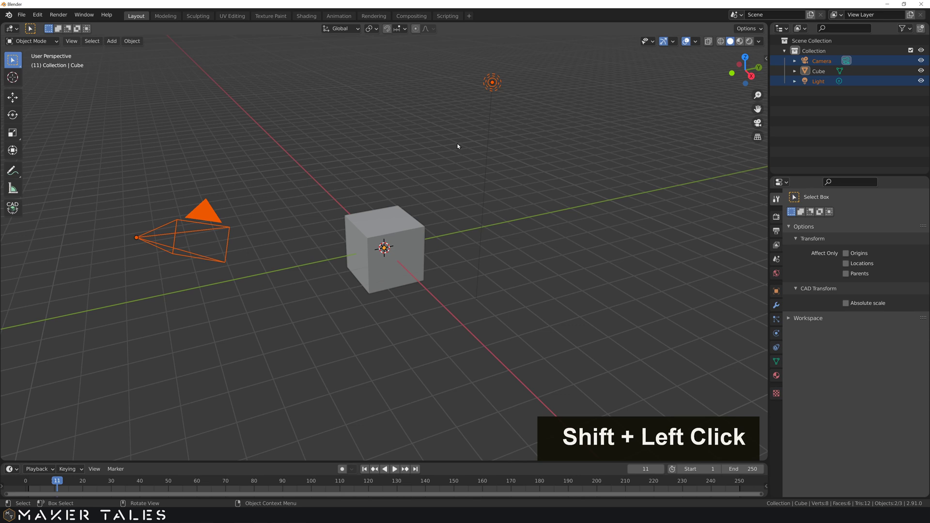
key(x)
click(459, 146)
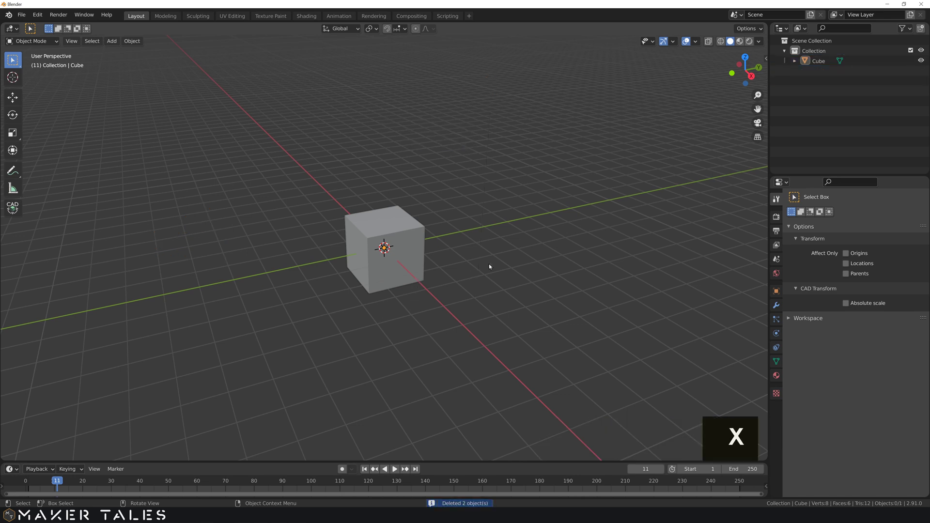
Show the sidebar with the cube's transform values and orbit to see its top
key(n)
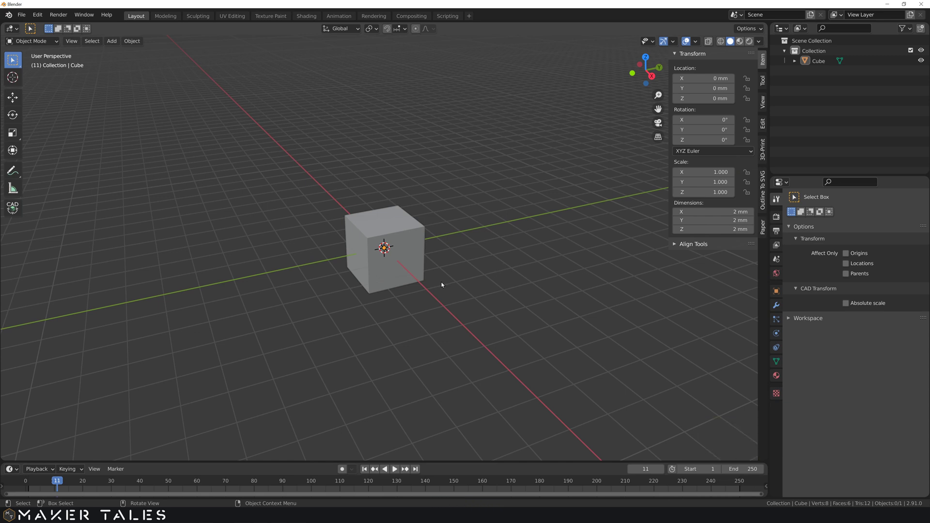
scroll(441, 286, up, 5)
middle_drag(463, 300, 490, 307)
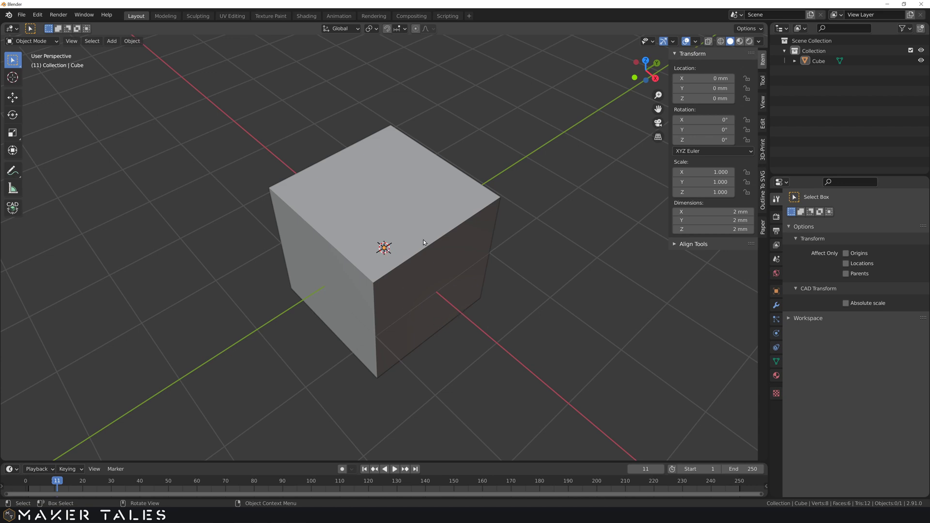
Place the 3D cursor beside the cube and display the Tool tab's Affect Only options
shift+right_click(504, 104)
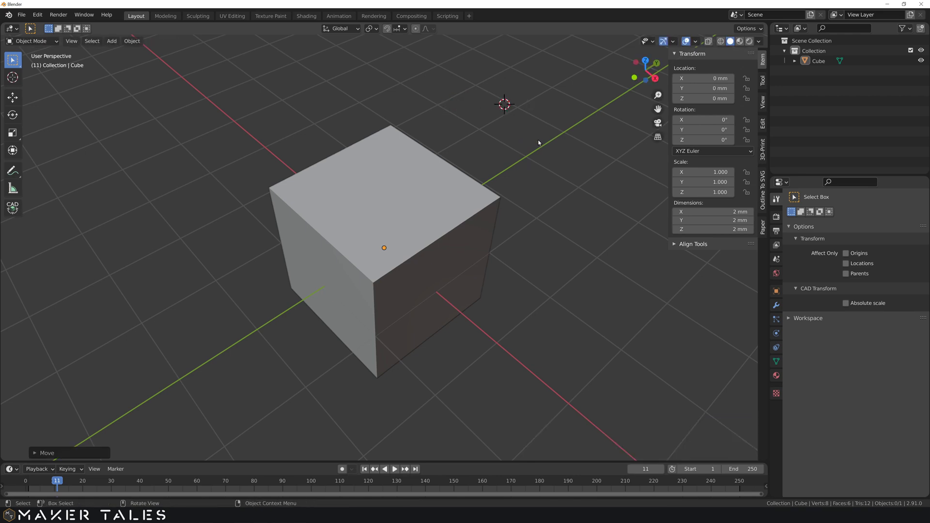
middle_drag(535, 193, 507, 206)
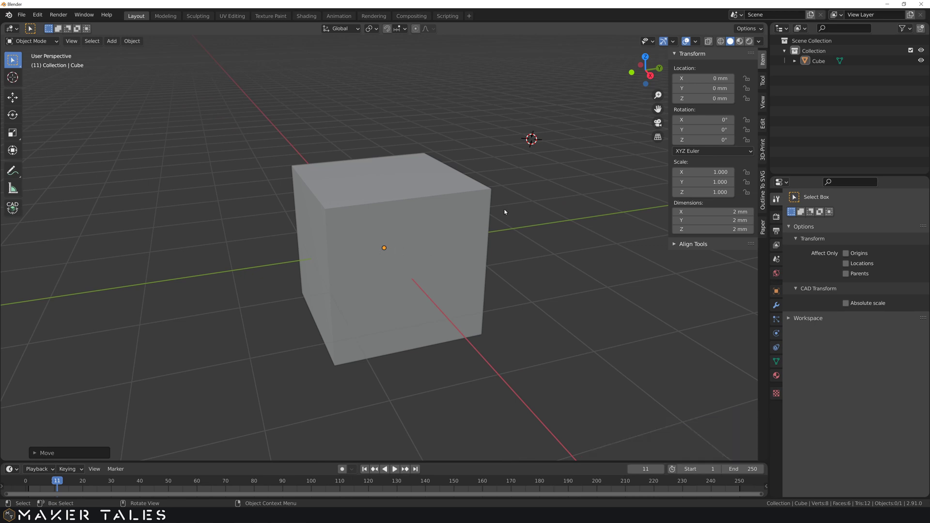
click(763, 82)
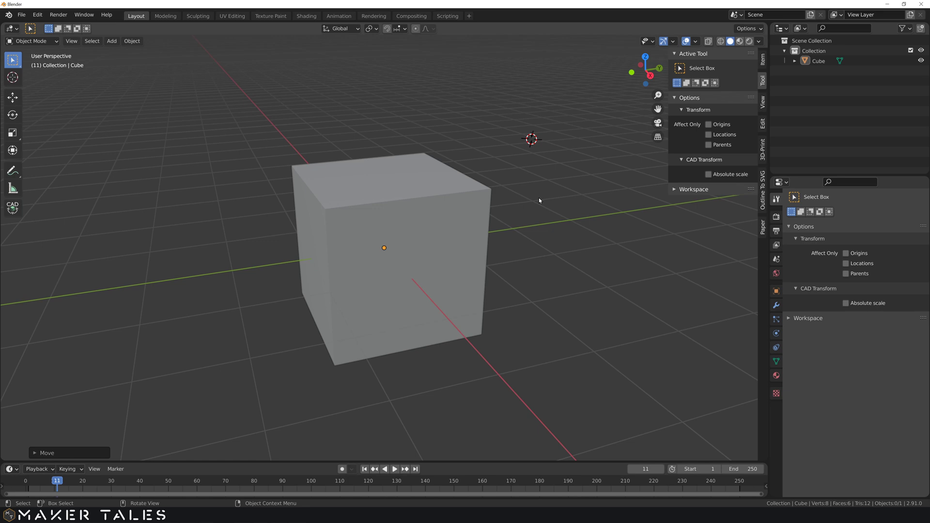
middle_drag(479, 240, 490, 241)
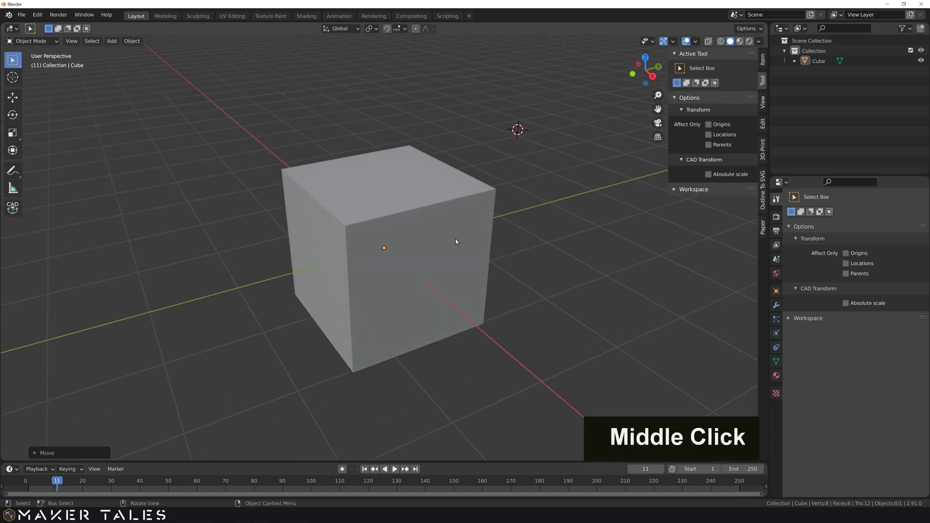
Select the cube and turn on Affect Only Origins so its origin axes appear
click(432, 201)
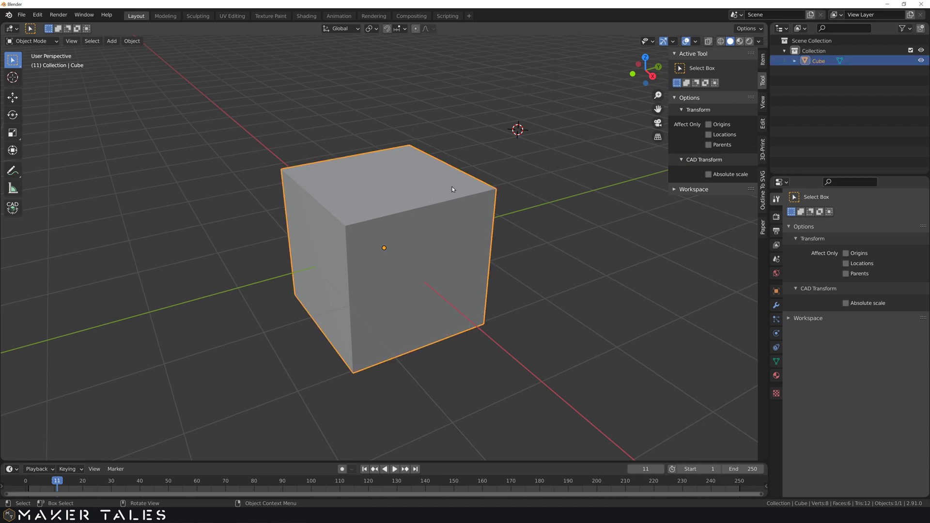
key(ctrl+period)
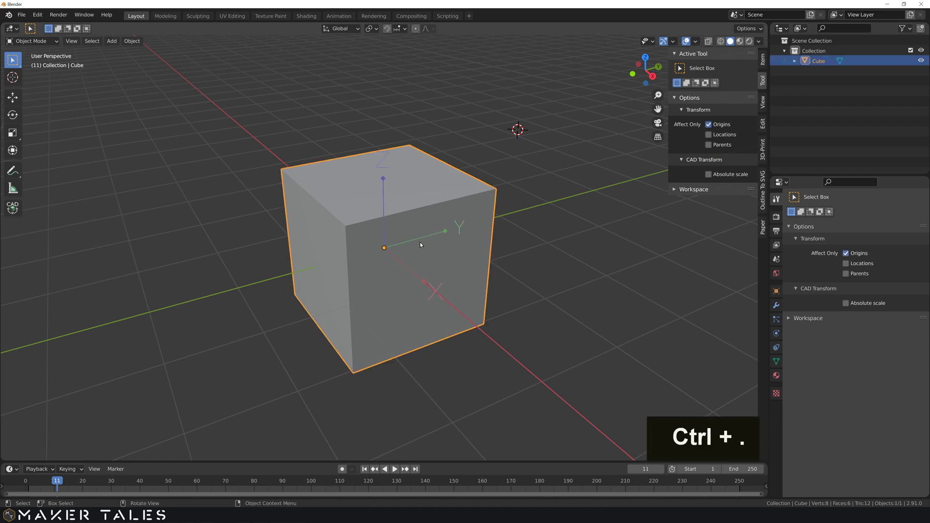
scroll(417, 246, up, 4)
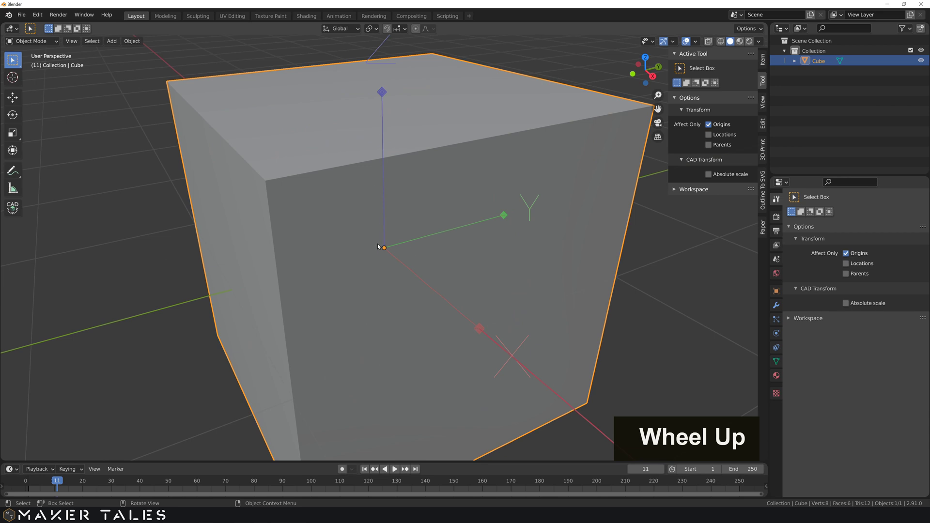
scroll(426, 262, down, 4)
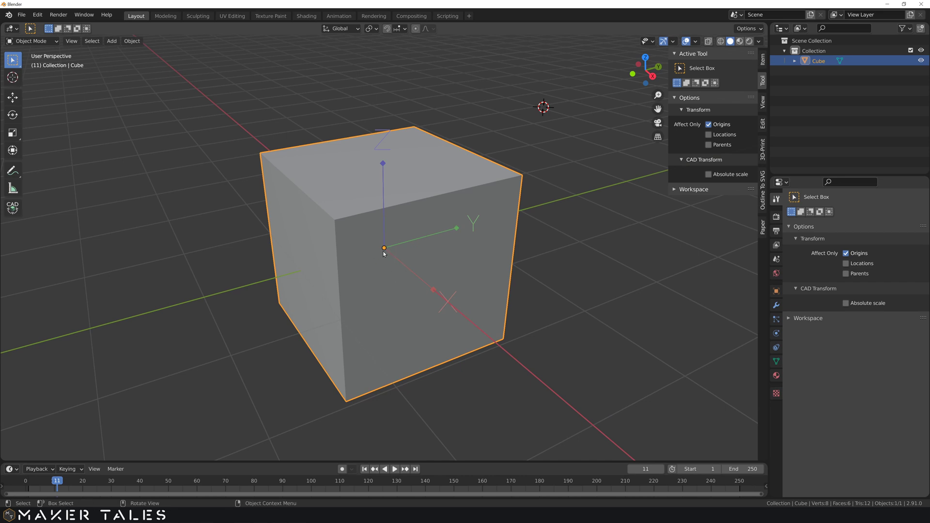
Start moving the cube's origin on its own with the G grab command
key(g)
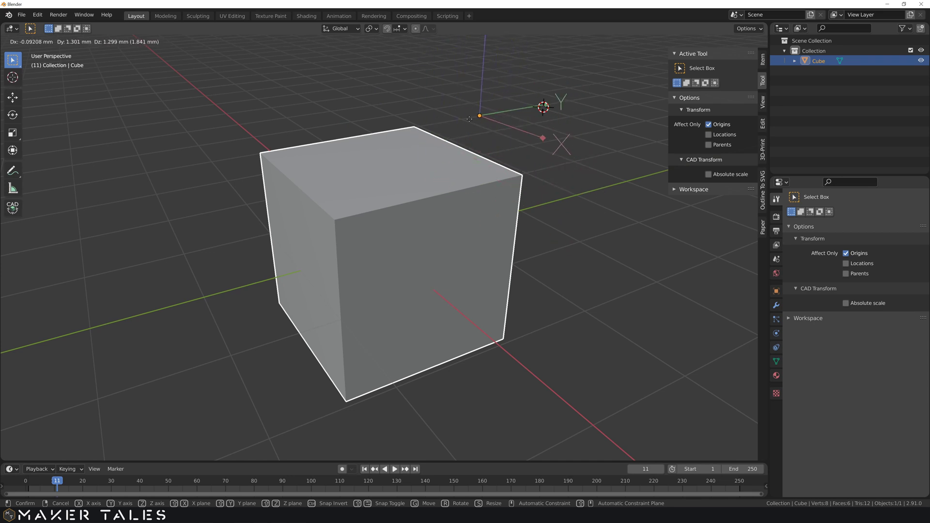
Constrain the origin move to global Z and confirm it near the cube's top
key(y)
key(z)
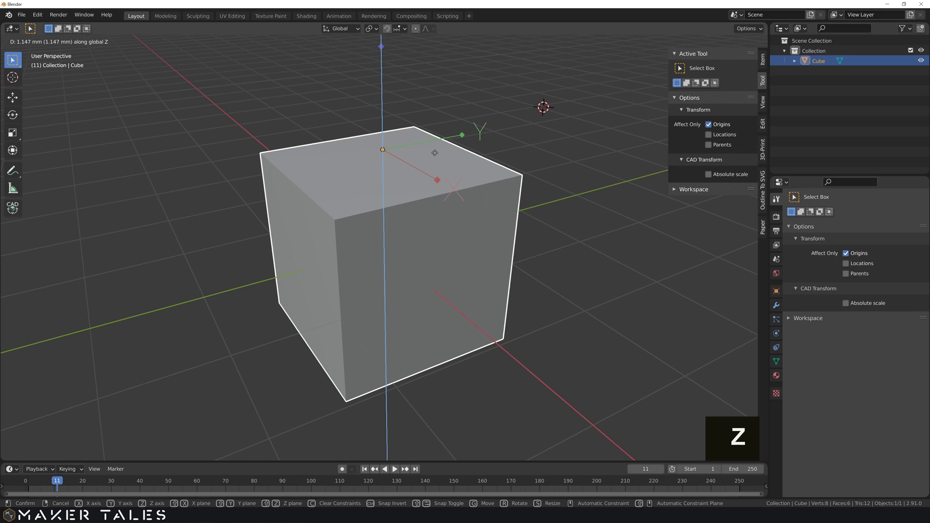
click(457, 108)
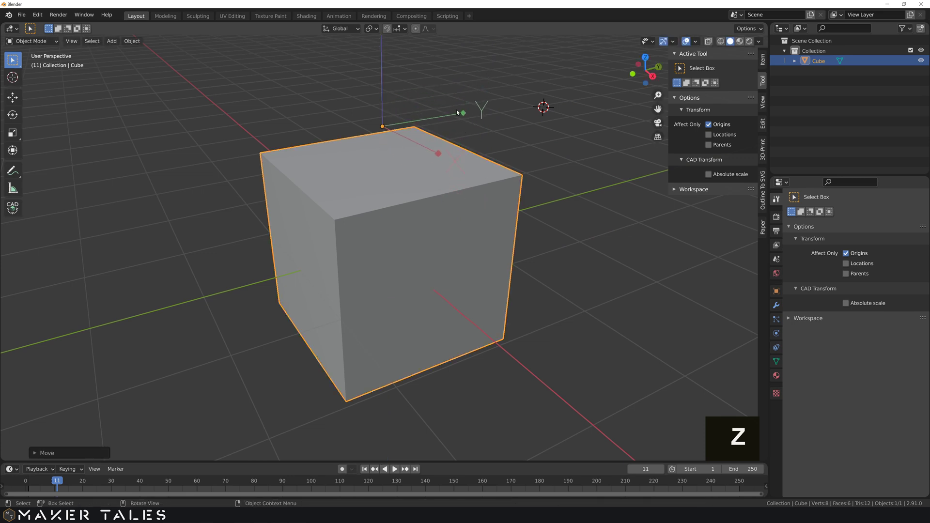
Set snapping to Vertex and snap the origin onto the cube's near top corner vertex
click(404, 29)
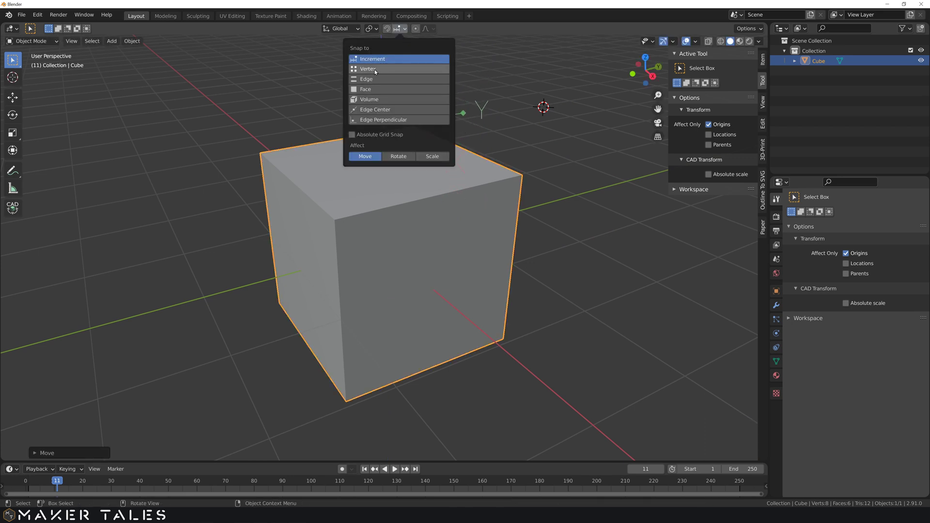
click(398, 70)
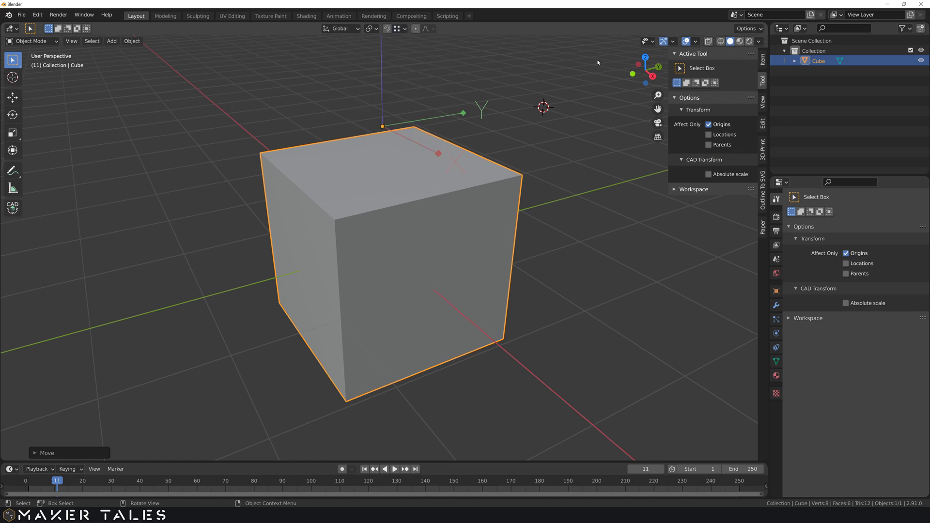
key(g)
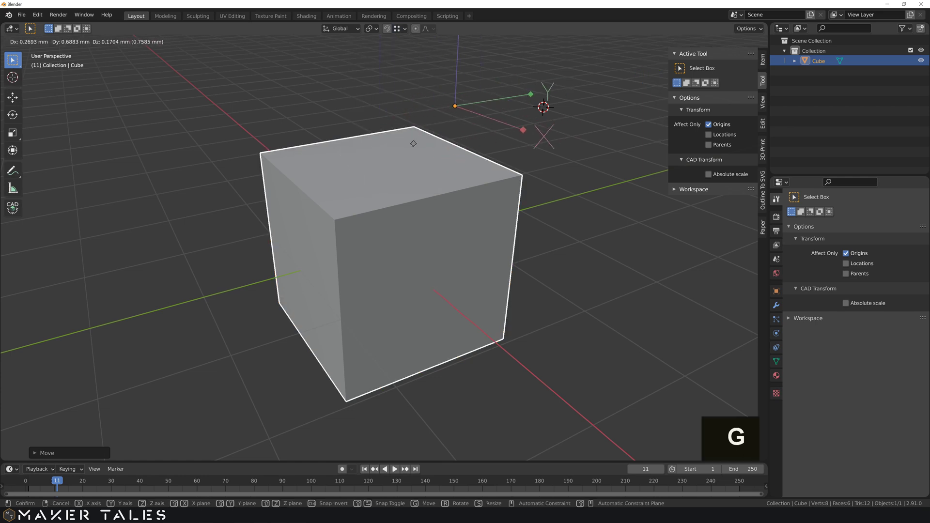
key(ctrl)
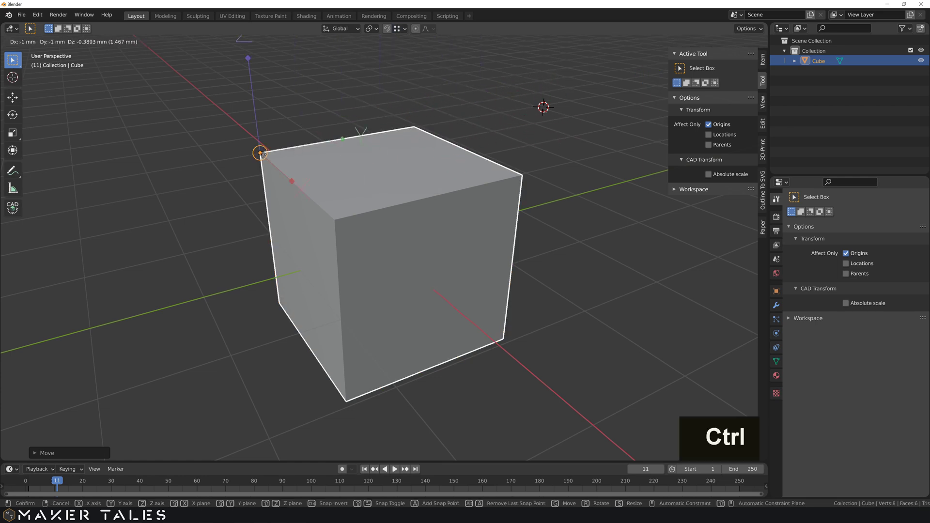
key(ctrl)
key(ctrl)
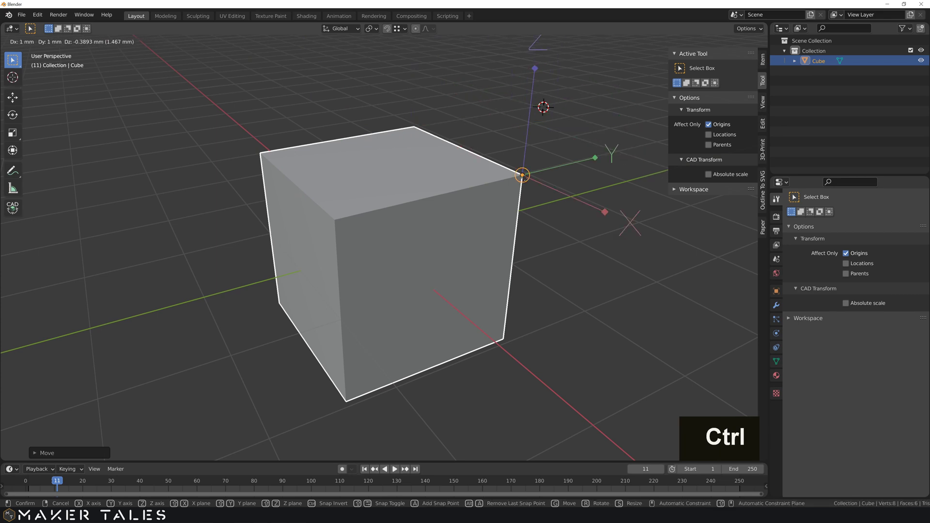
key(ctrl)
ctrl+click(346, 205)
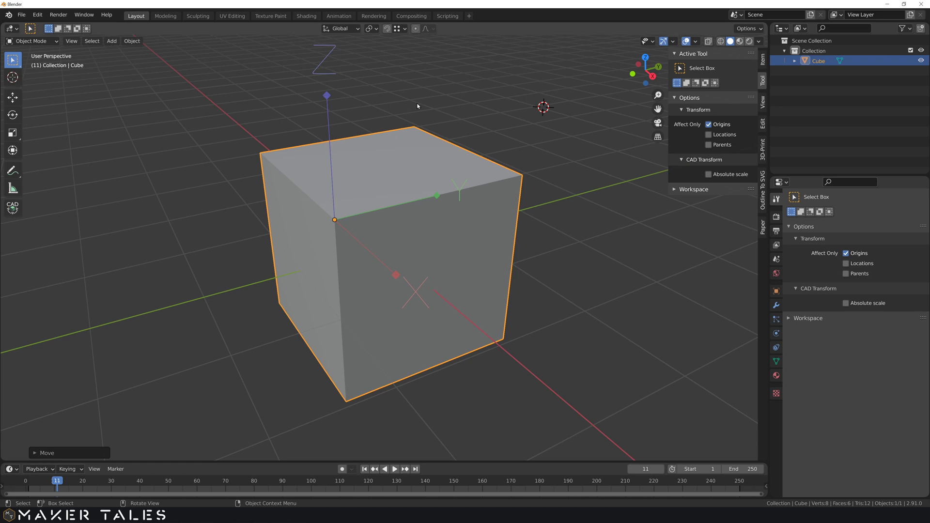
Switch to the CAD Transform tool and enable snapping to object origins and the cursor
key(alt+c)
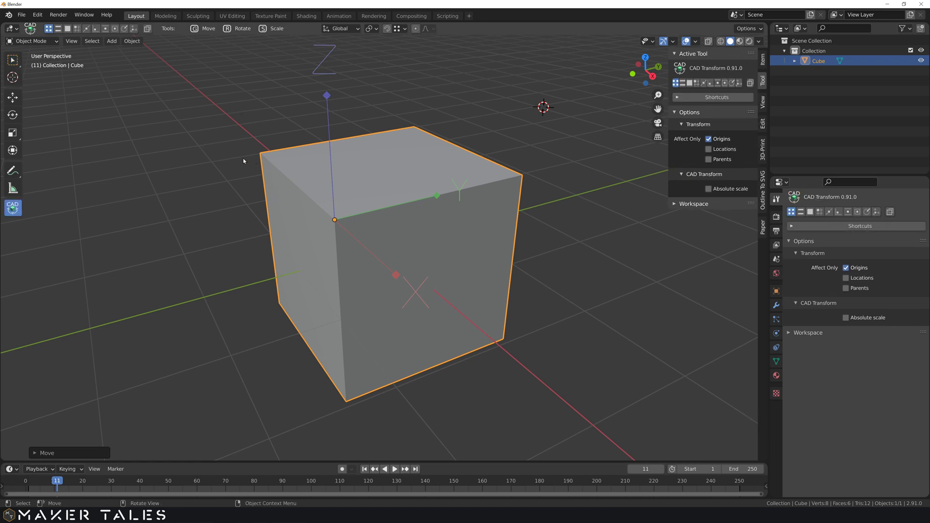
key(g)
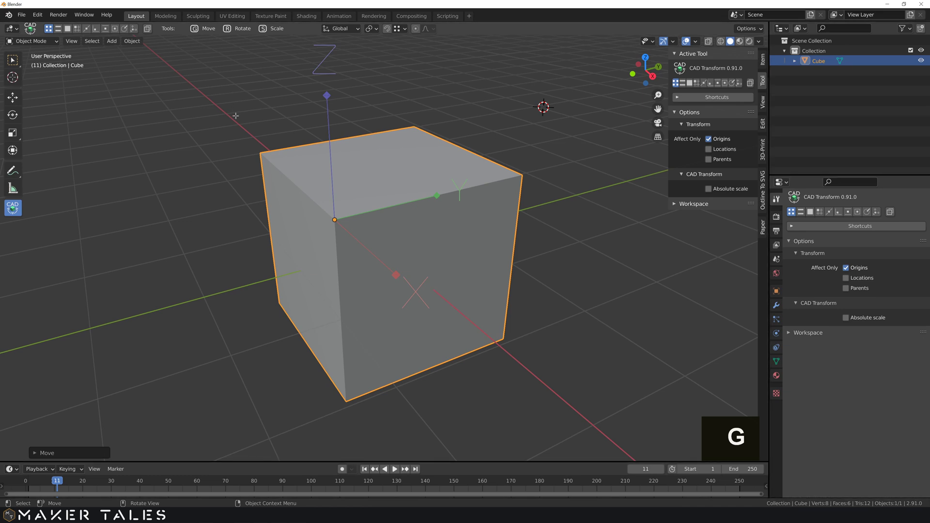
key(space)
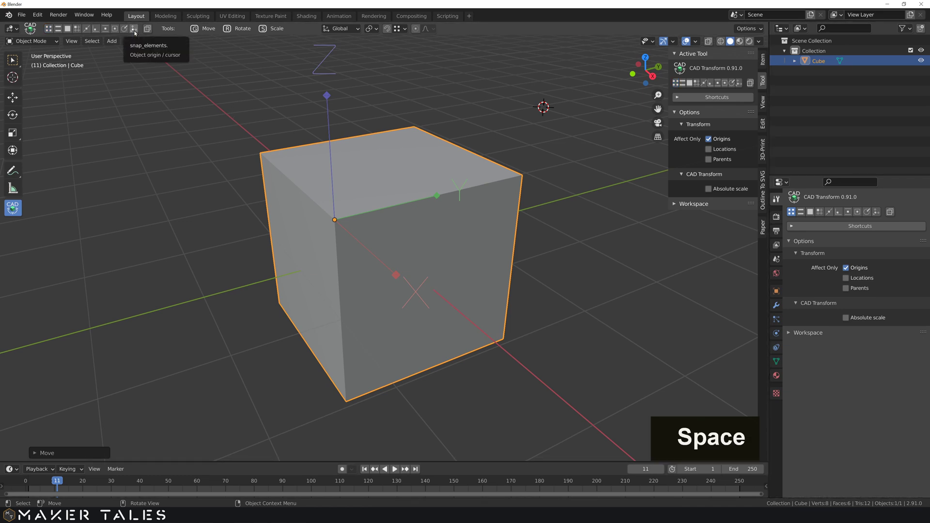
key(o)
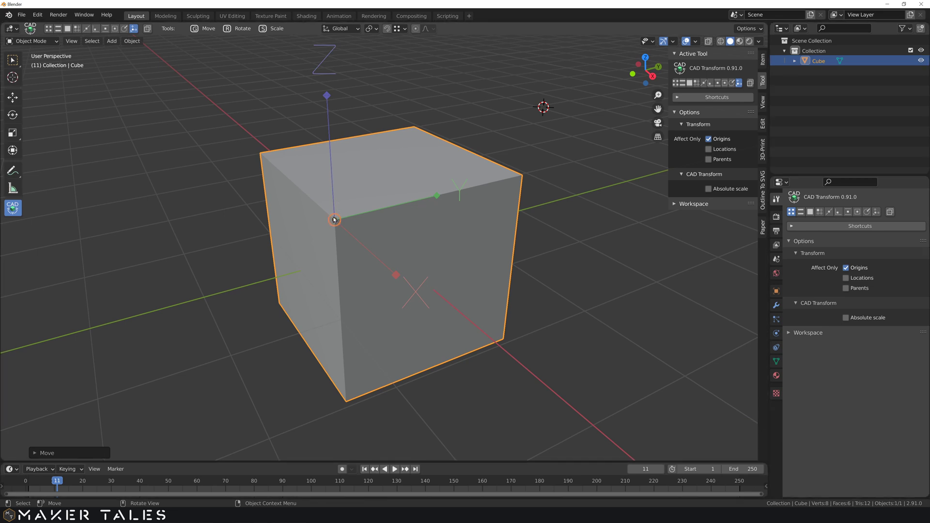
Move the origin from its corner to the cube's face centre using Shift+F face-centre snapping
click(331, 170)
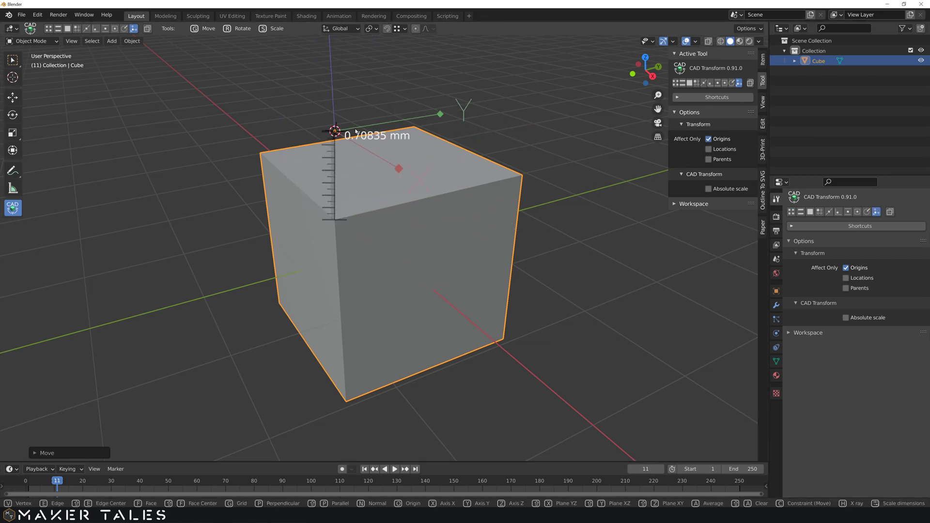
key(space)
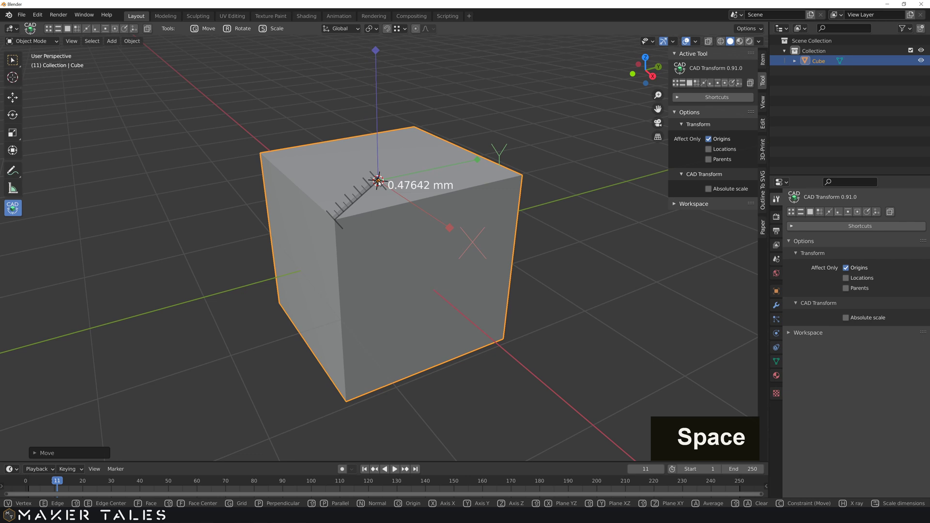
key(shift+f)
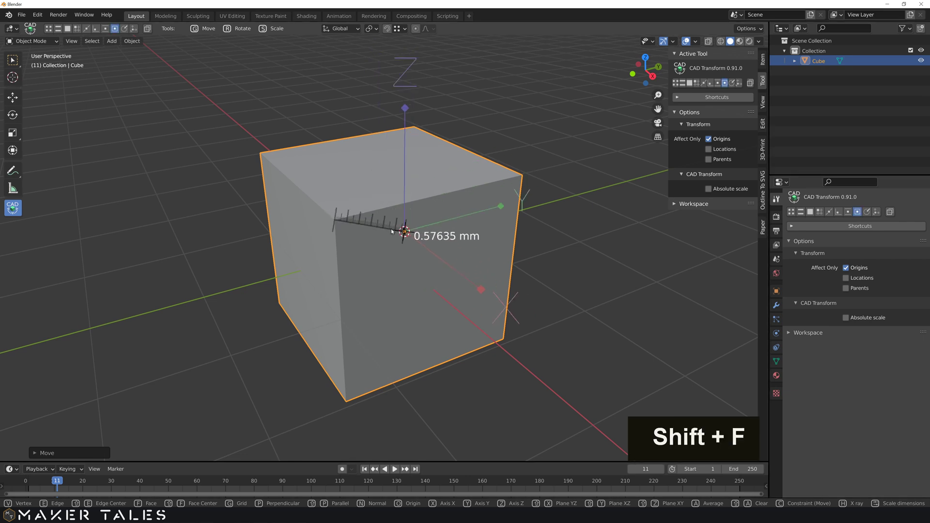
middle_drag(396, 253, 385, 301)
scroll(384, 318, down, 2)
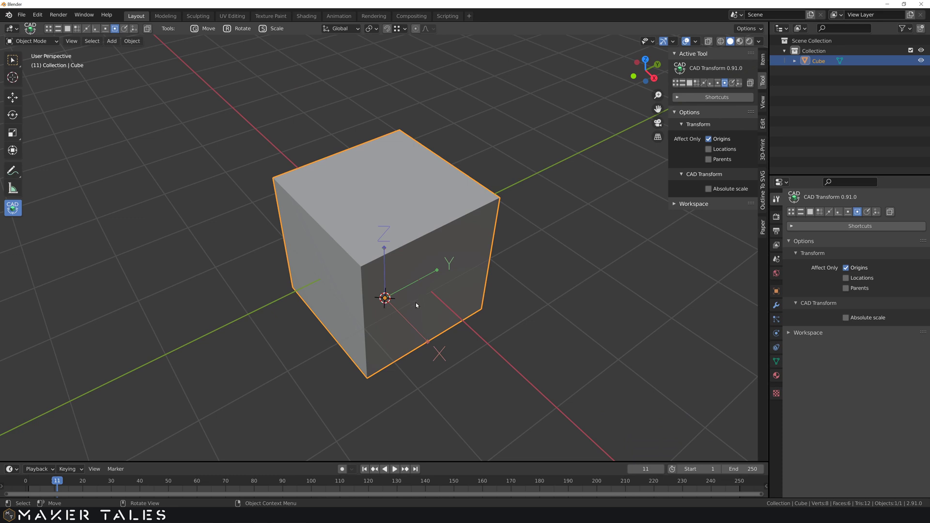
middle_drag(416, 304, 408, 294)
scroll(407, 302, up, 2)
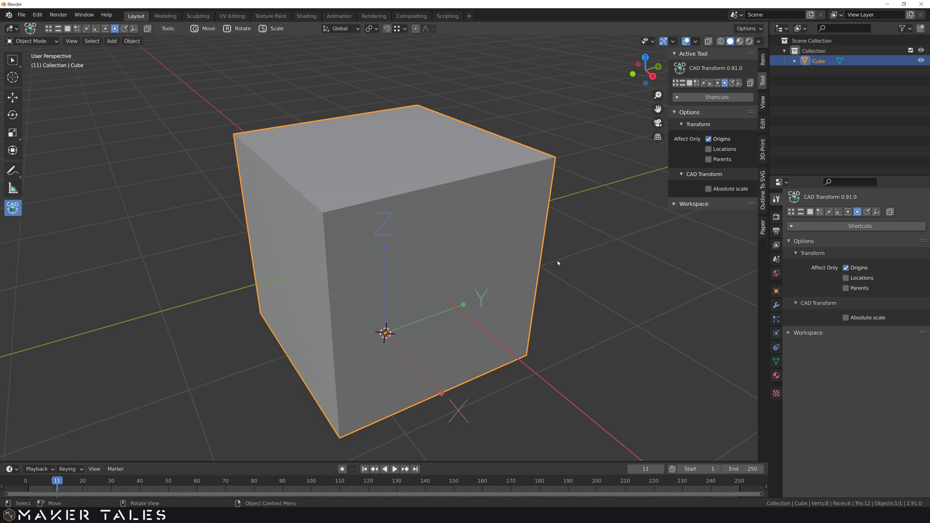
Turn off Affect Only Origins and orbit to a more top-down view of the cube
key(ctrl+period)
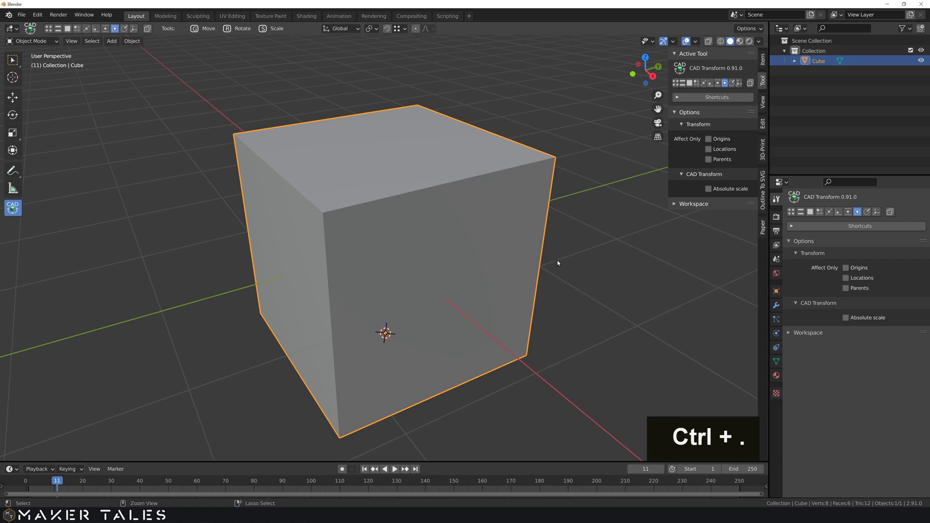
scroll(552, 239, down, 3)
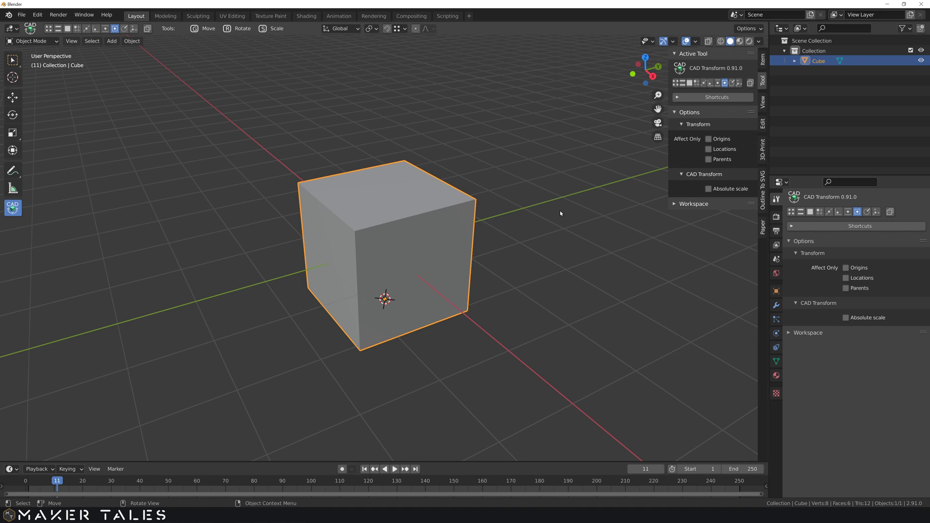
middle_drag(560, 213, 523, 219)
scroll(523, 218, down, 3)
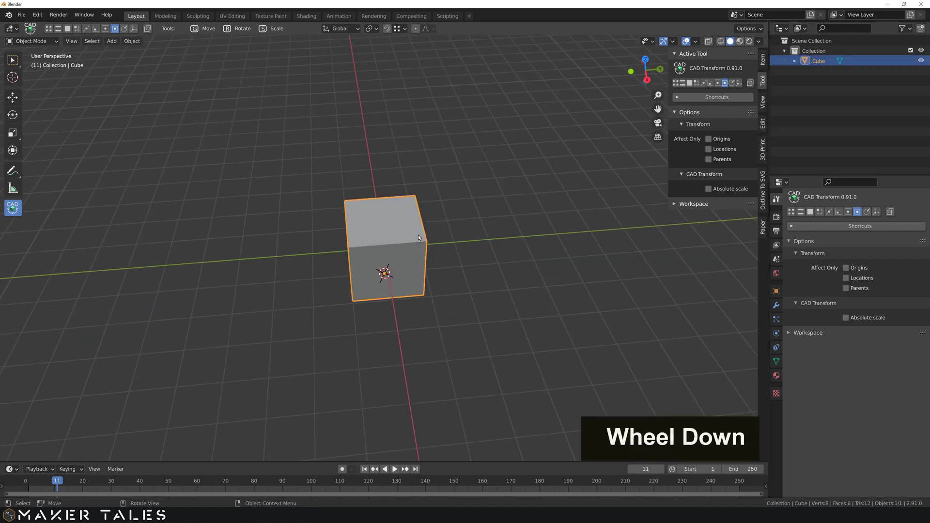
Duplicate the cube as Cube.001 and place it beside the original along Y
key(shift+d)
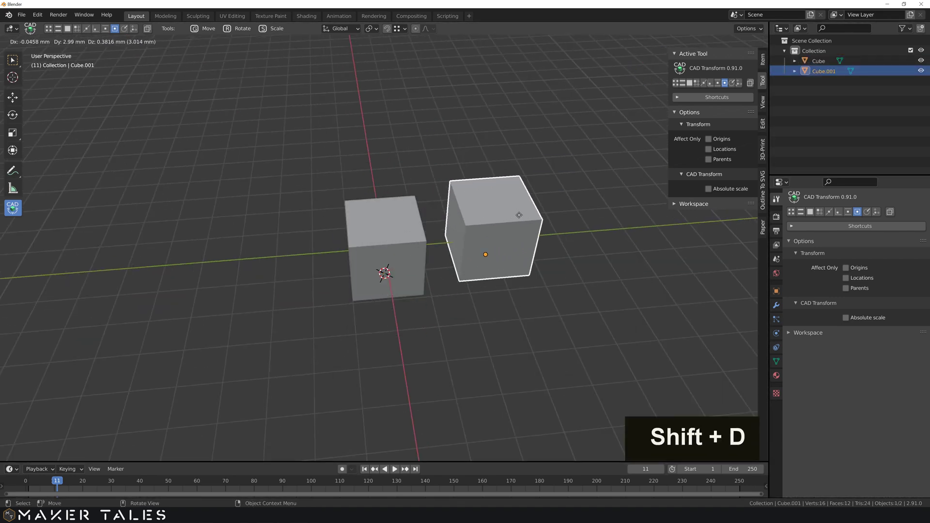
key(y)
click(603, 210)
middle_drag(462, 241, 414, 271)
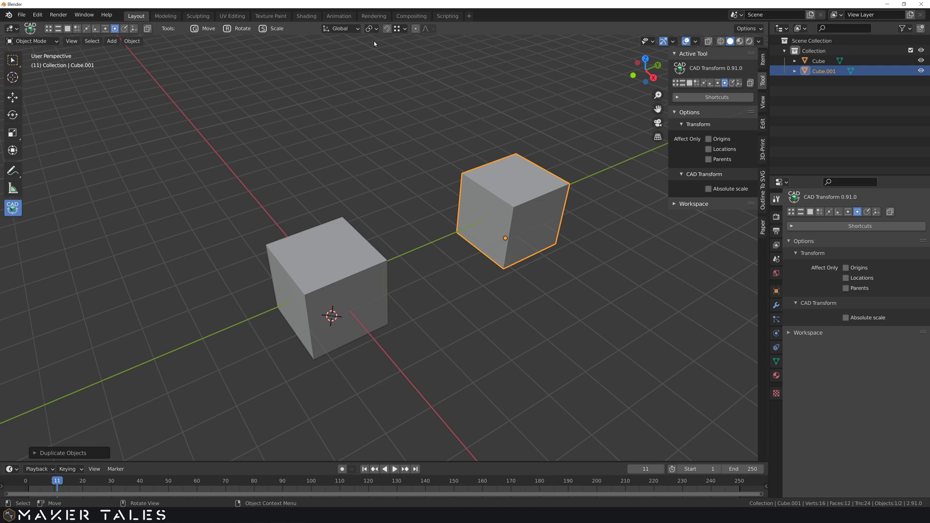
Put the 3D cursor at world origin, set the pivot to 3D Cursor, and reselect Cube.001
key(shift+s)
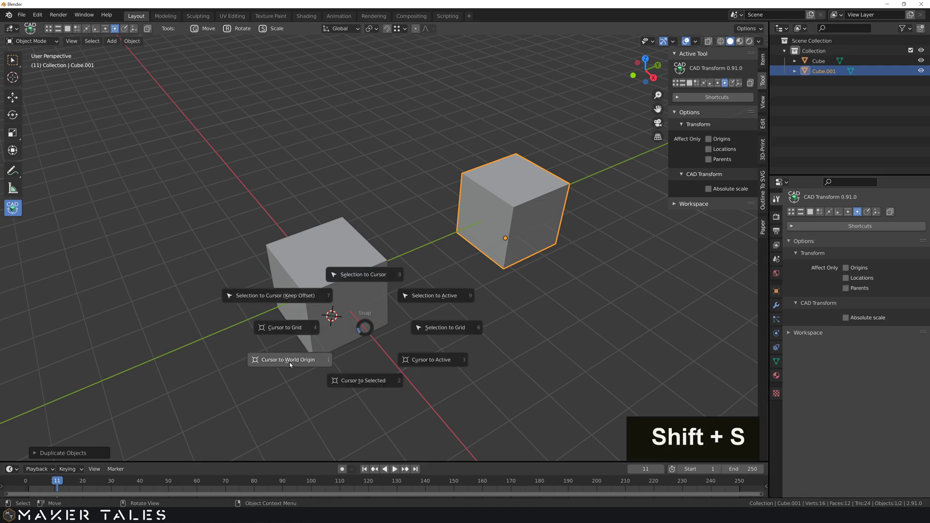
click(287, 361)
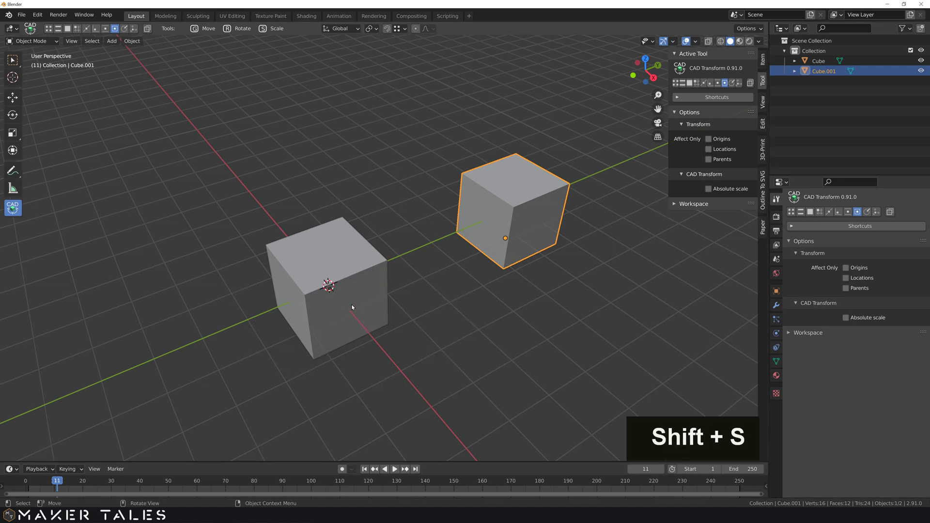
click(372, 28)
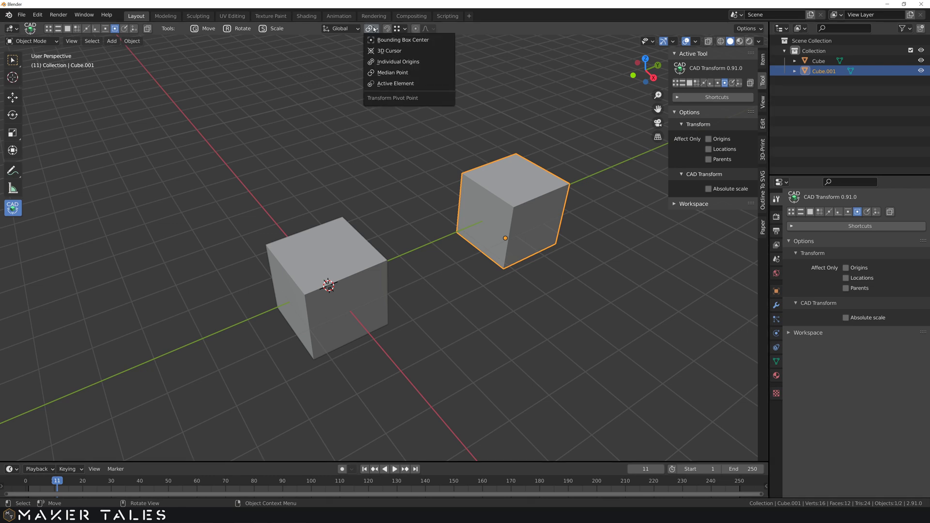
click(385, 51)
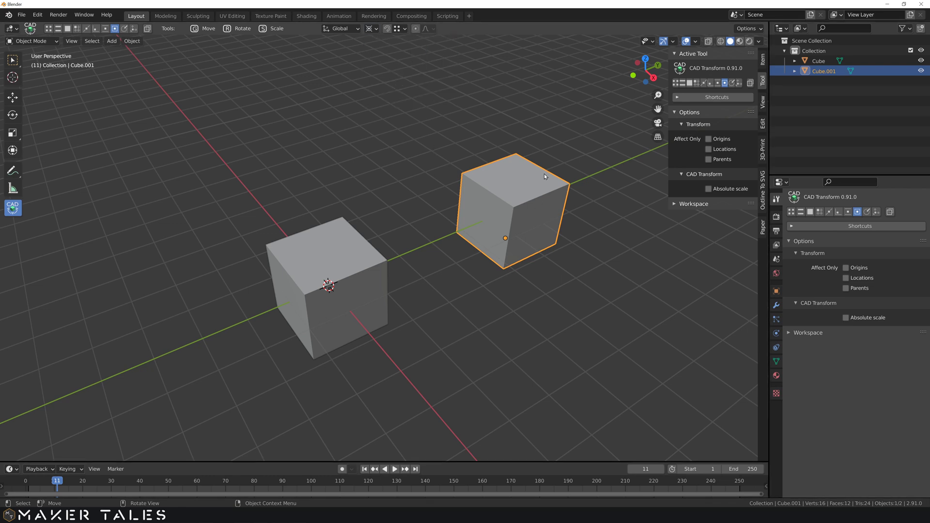
click(540, 120)
click(521, 186)
Switch to Select Box and rotate Cube.001 about global Z around the 3D cursor
key(r)
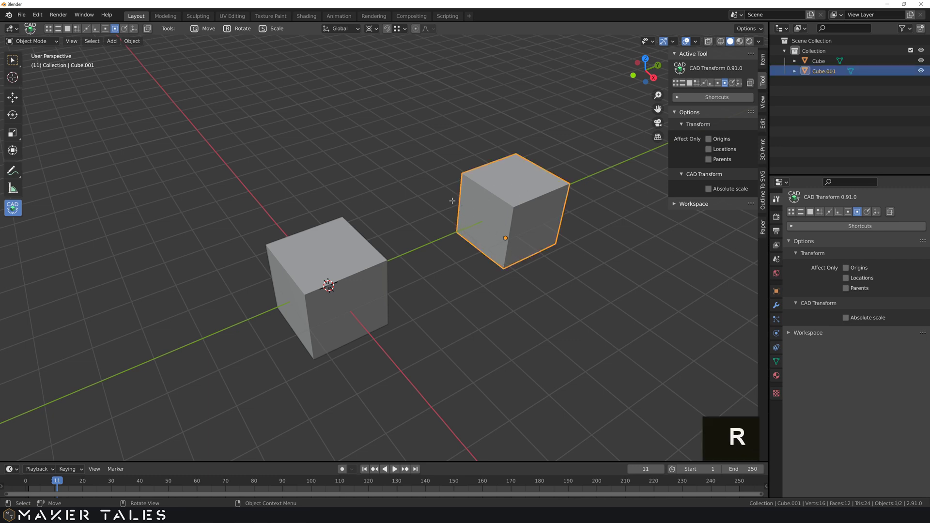
key(Escape)
key(w)
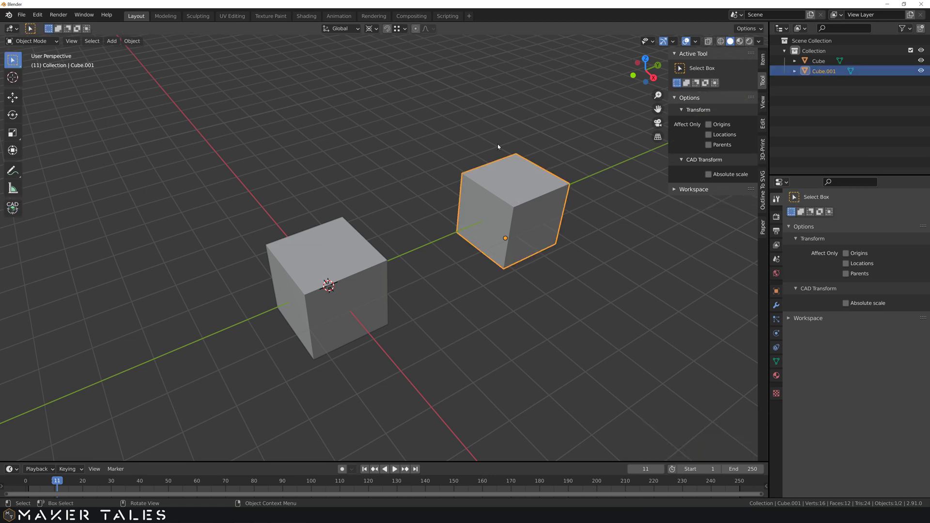
key(r)
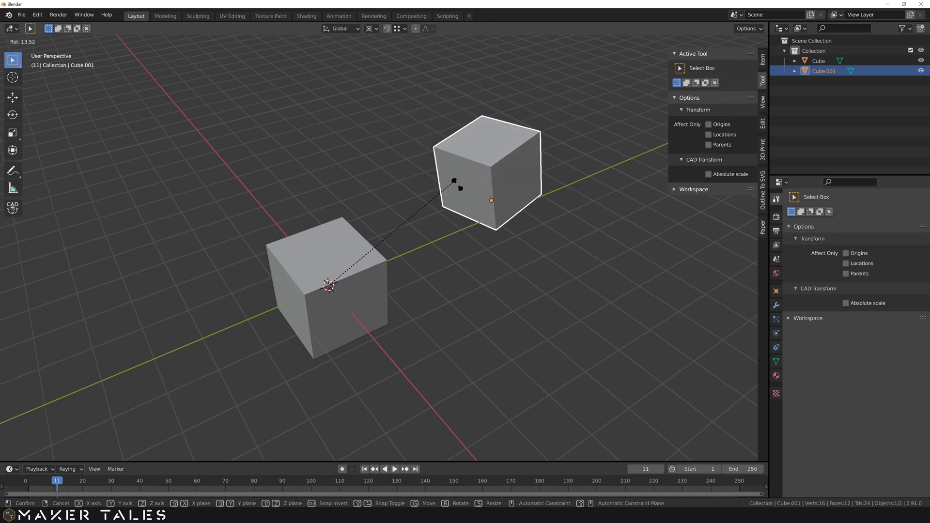
key(z)
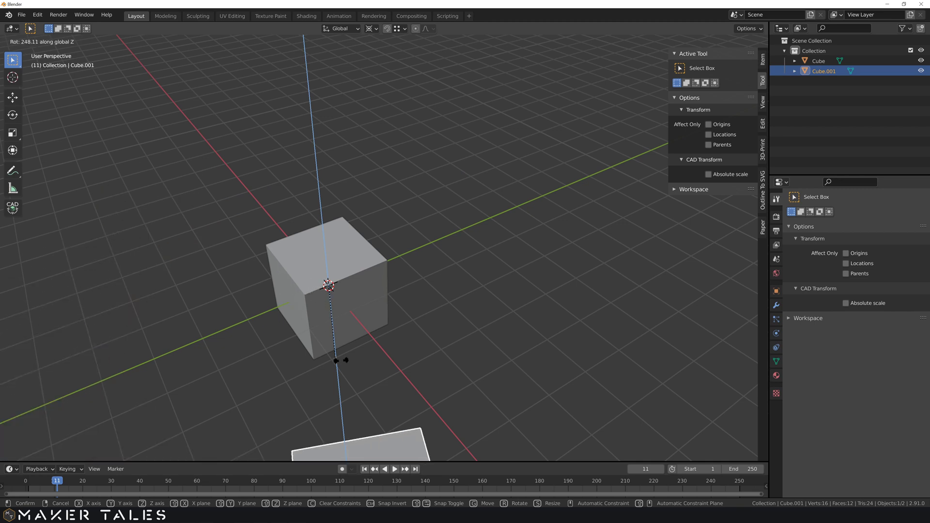
click(449, 213)
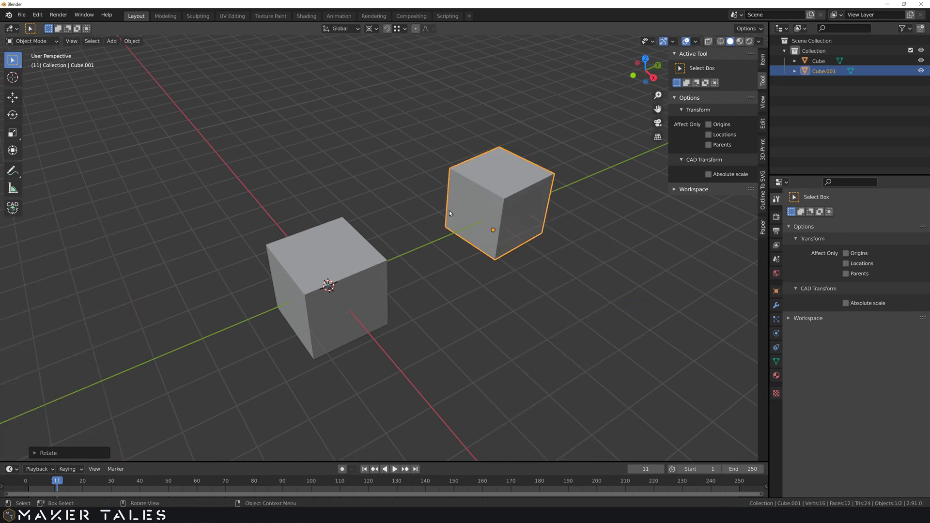
Undo Cube.001's rotation and orbit the view closer around both cubes
key(ctrl+z)
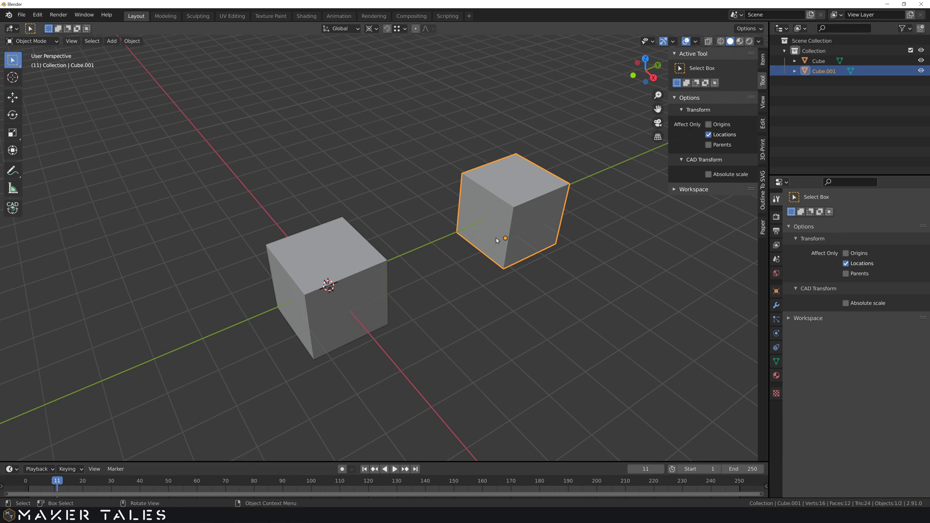
middle_drag(423, 220, 432, 254)
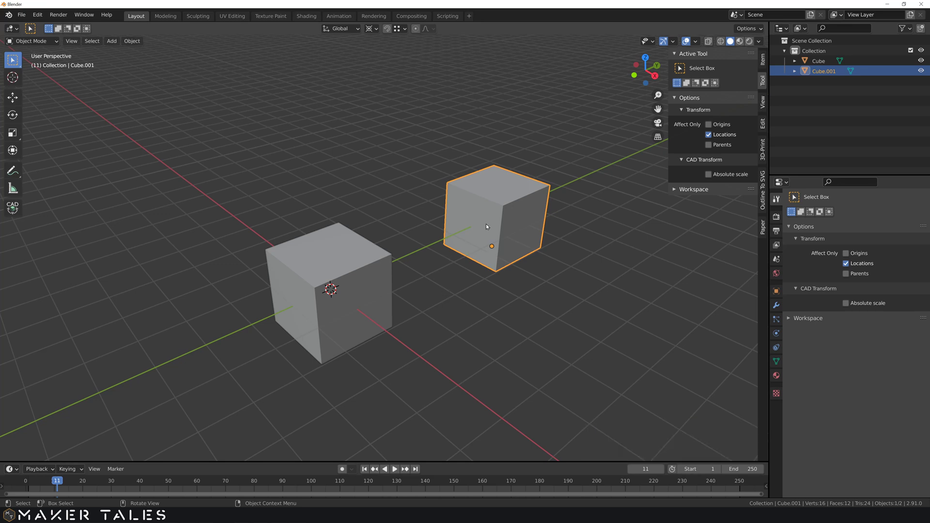
middle_drag(487, 229, 473, 266)
Undo the last change, then rotate Cube.001 around the 3D cursor about global Z to a new spot
scroll(475, 247, up, 2)
key(ctrl+z)
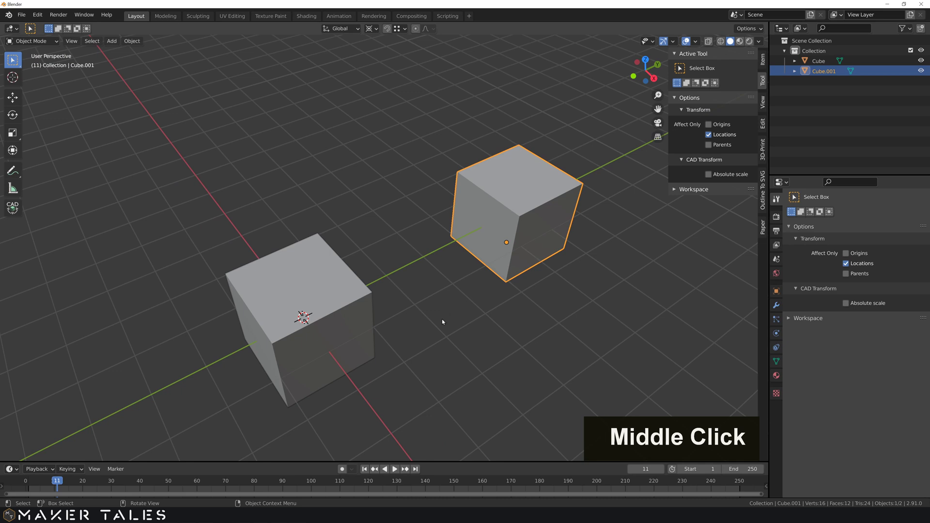
key(r)
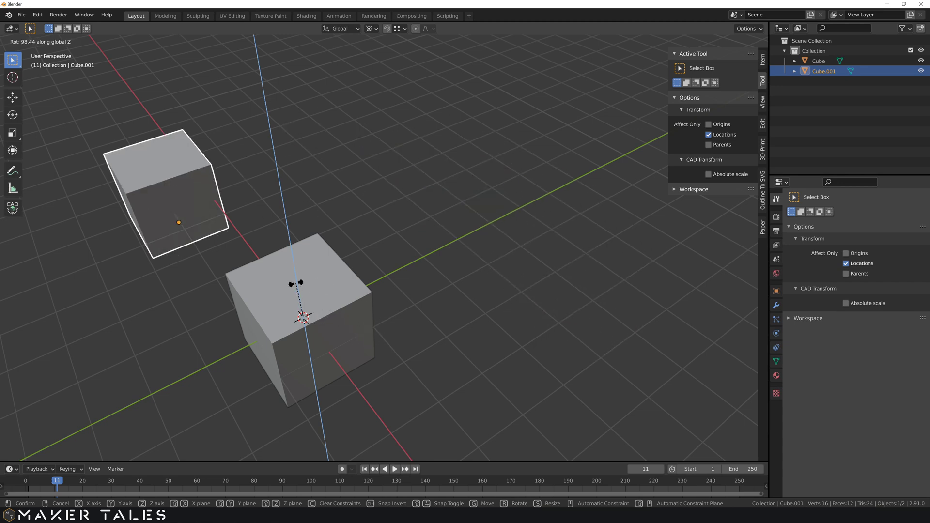
click(367, 294)
mouse_move(355, 294)
middle_down()
mouse_move(409, 303)
mouse_move(408, 275)
mouse_move(450, 276)
mouse_move(457, 286)
mouse_move(378, 292)
mouse_move(411, 289)
mouse_move(440, 306)
mouse_move(363, 297)
mouse_move(358, 286)
middle_up()
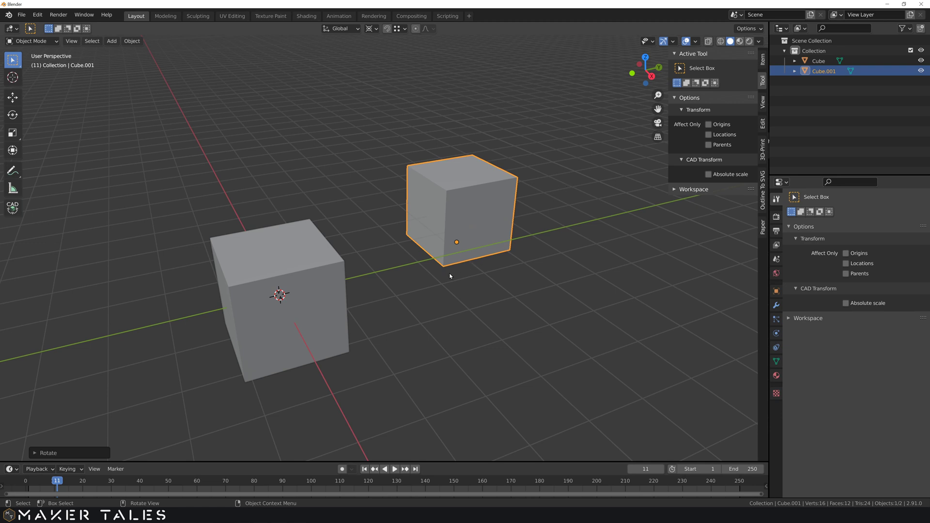
mouse_move(401, 265)
middle_down()
mouse_move(406, 281)
mouse_move(389, 277)
middle_up()
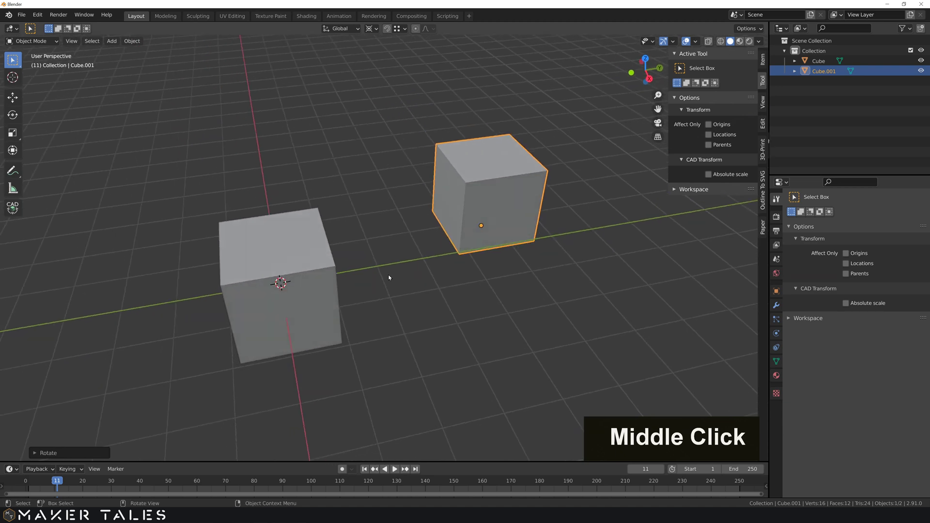